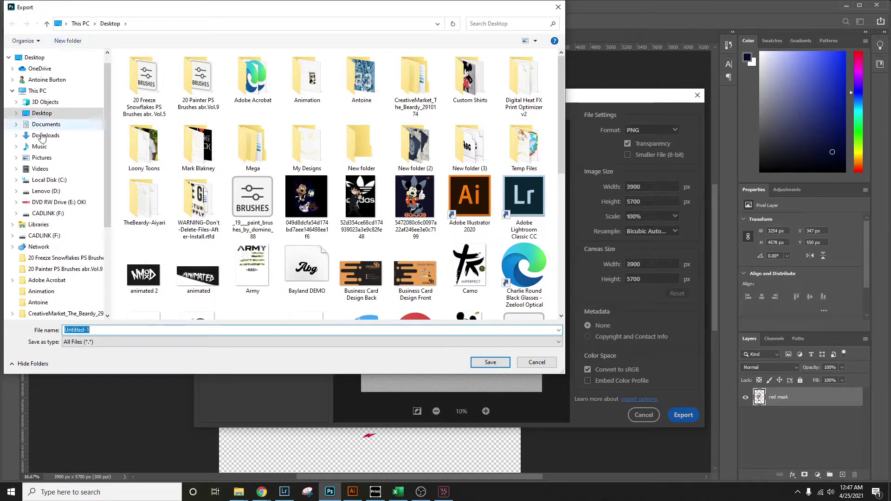
Step: Save the 3900 x 5700 PNG export as 'Tutorial' in D:\Graphics\Temp\Tutorials
click(44, 191)
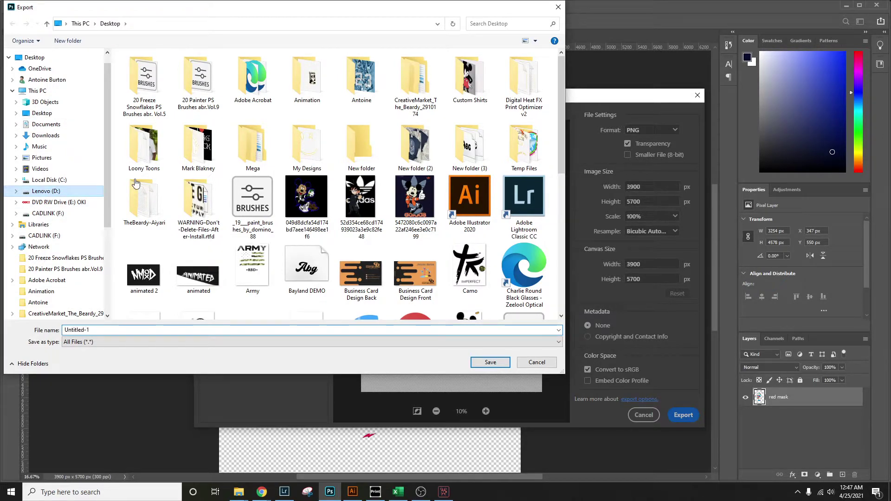
click(142, 108)
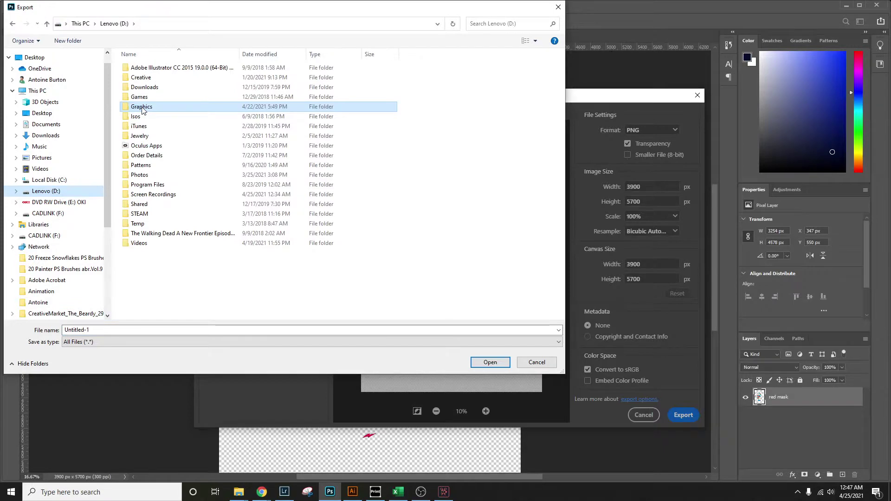
double_click(141, 108)
scroll(243, 169, down, 9)
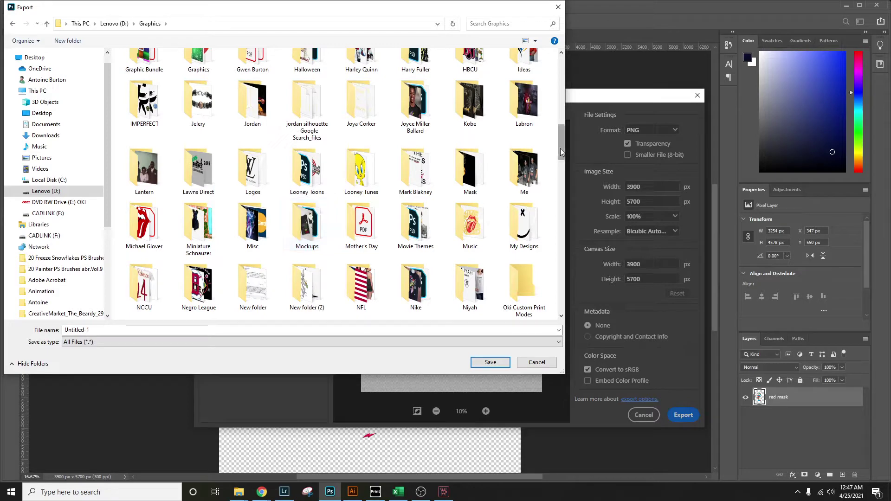
drag(560, 149, 559, 188)
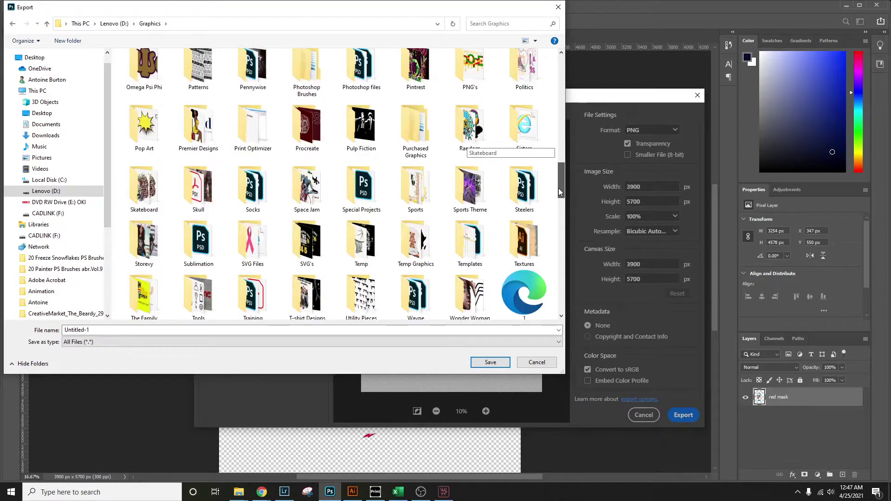
scroll(239, 187, down, 2)
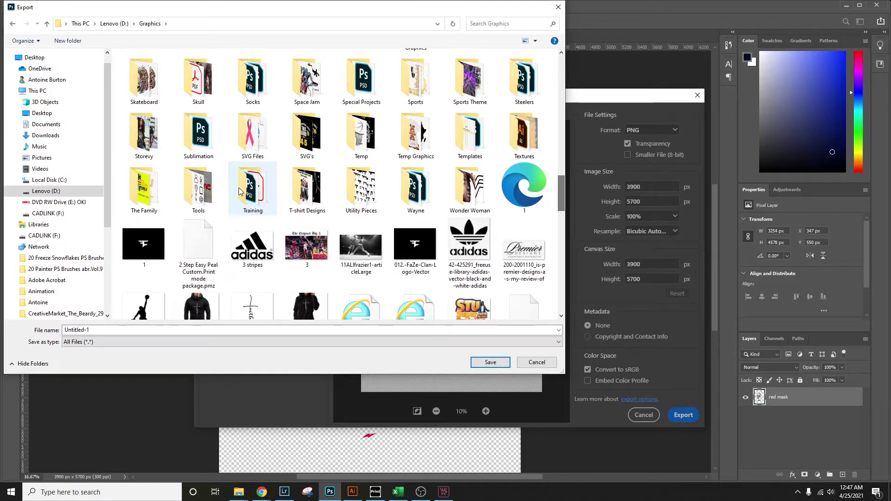
double_click(361, 136)
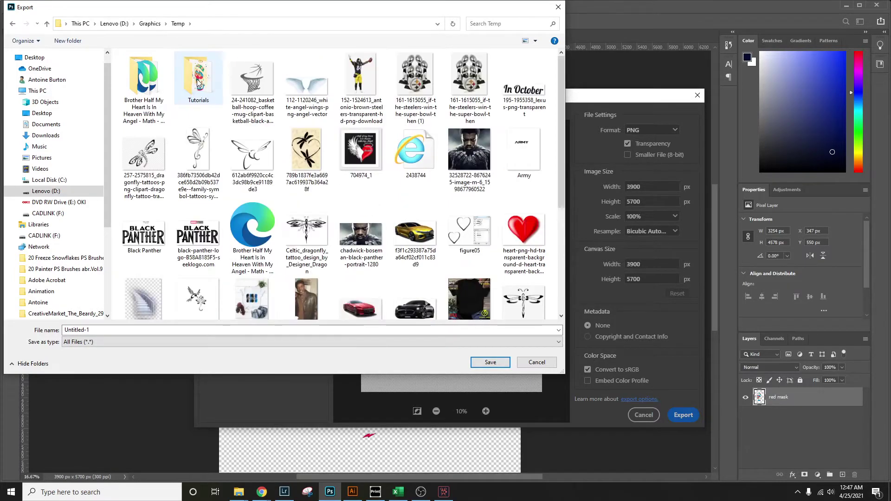
double_click(197, 82)
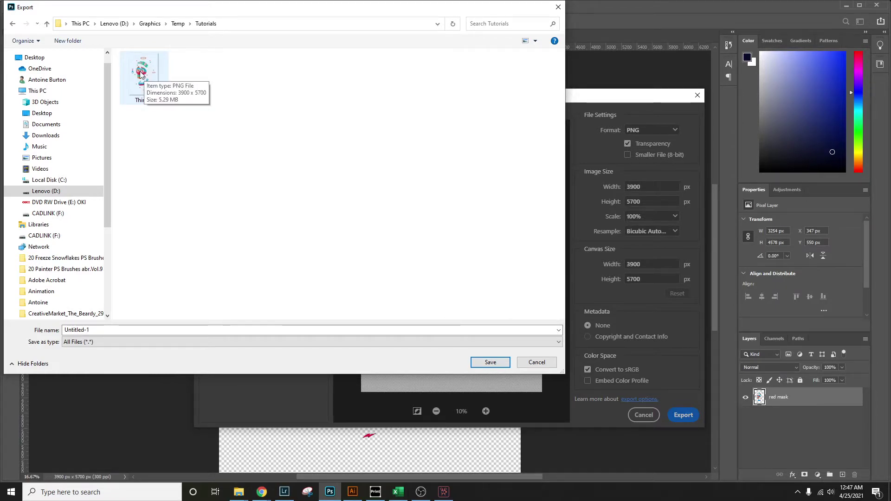
click(180, 330)
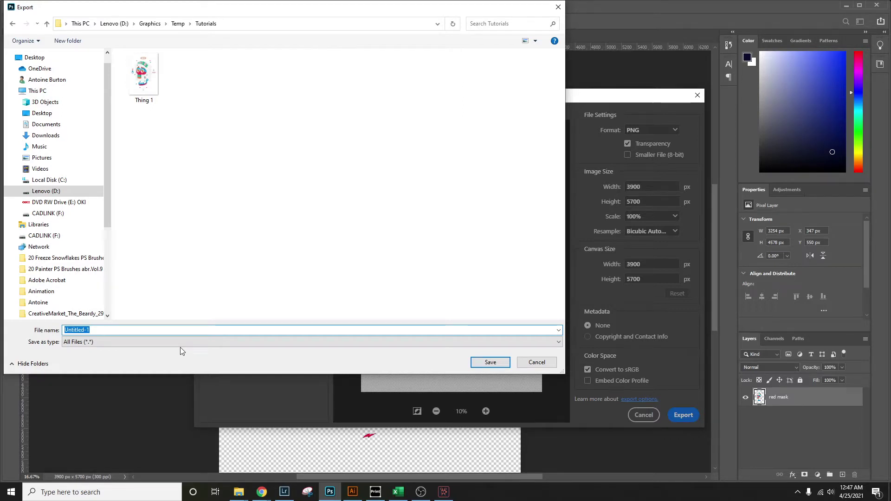
text(Tutorial)
key(Return)
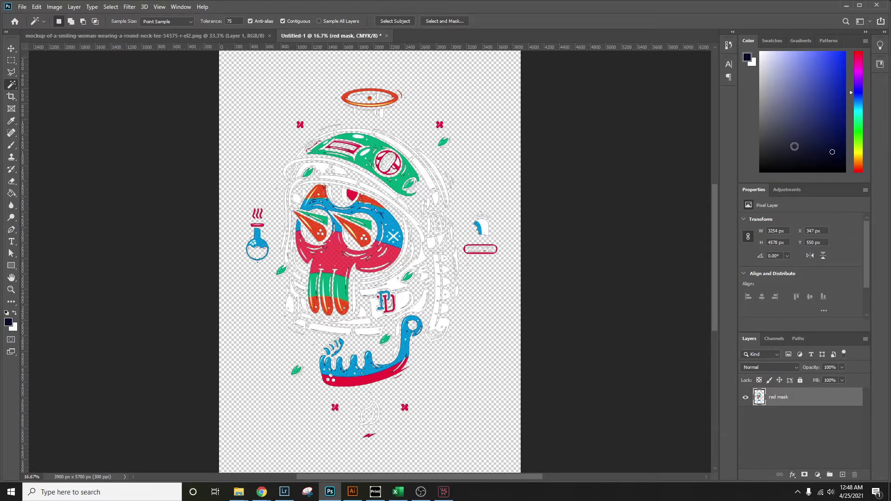
Step: Switch from Photoshop to the Print Optimizer window showing the DFX Pro9541WT Apparel Photo queue
click(375, 493)
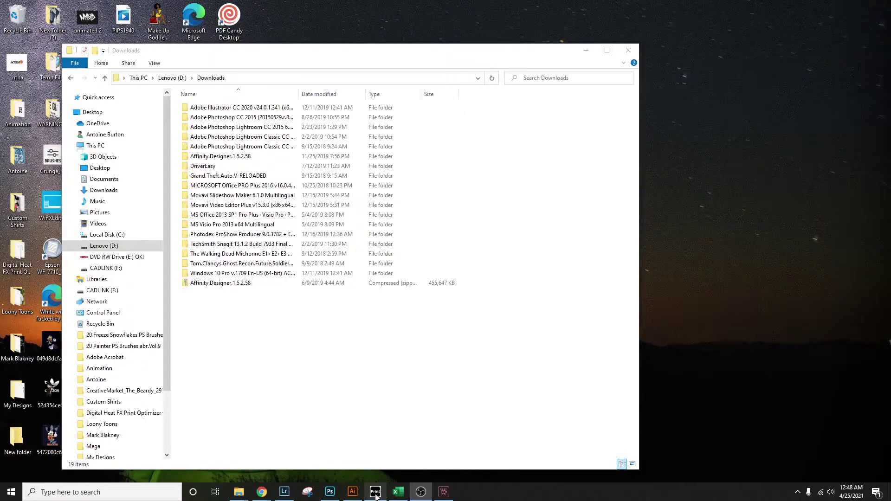
click(376, 494)
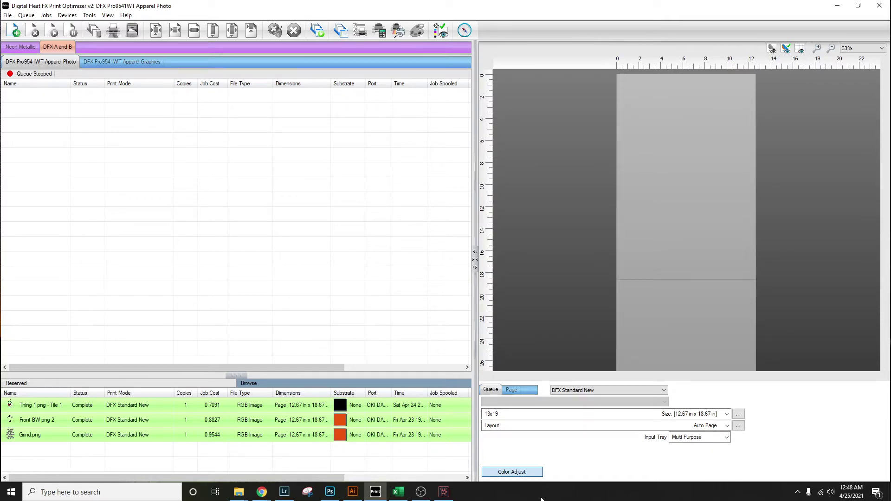
Step: Confirm the Easy Color Adjustments: Graphics mode, 260% coverage, 3 Medium choke, ink removal on
click(518, 470)
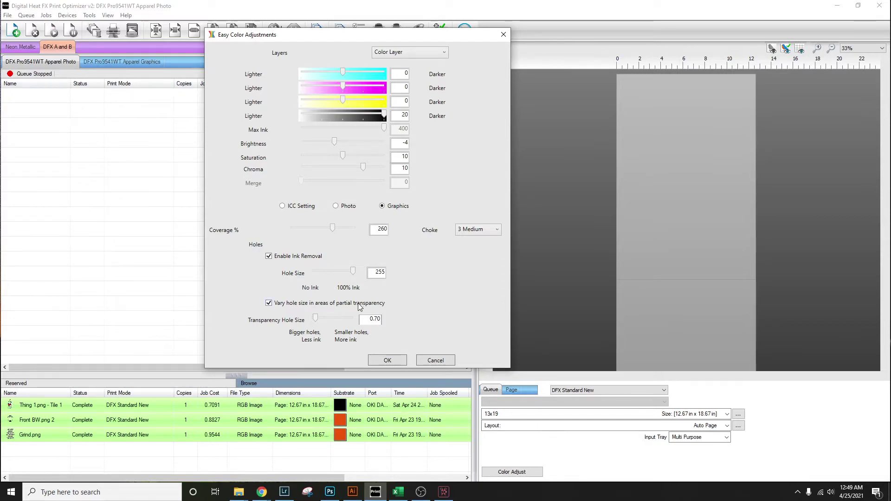
click(388, 361)
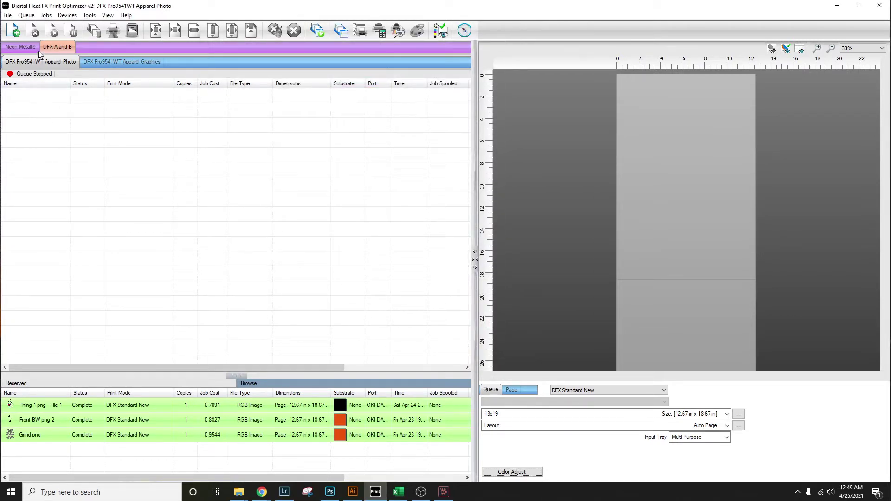
Step: Add Tutorial.png from the Tutorials folder to the queue as a pending job
click(13, 30)
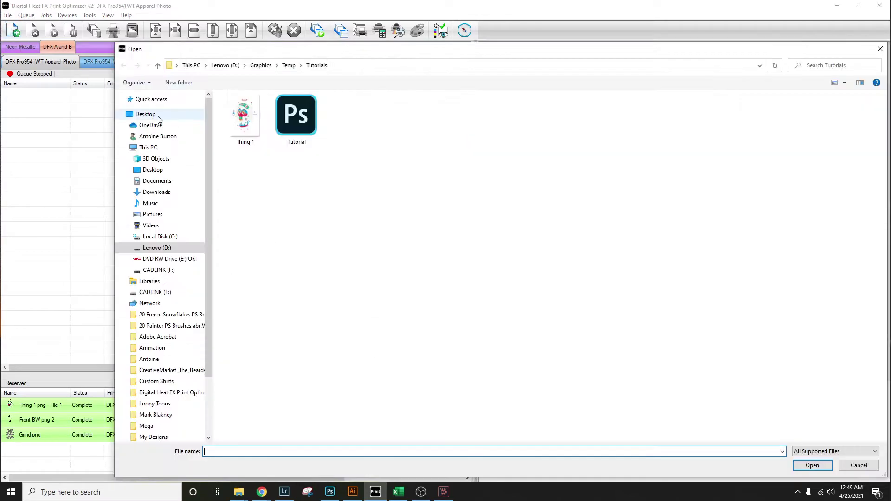
click(297, 119)
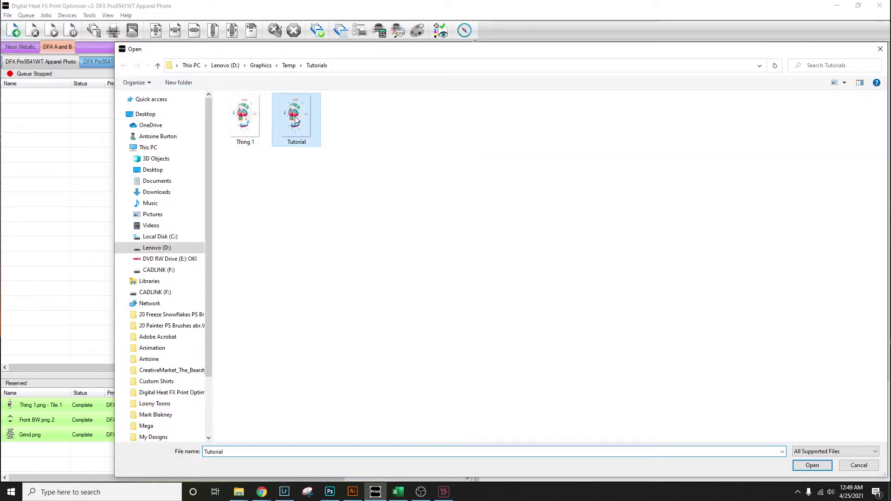
double_click(296, 120)
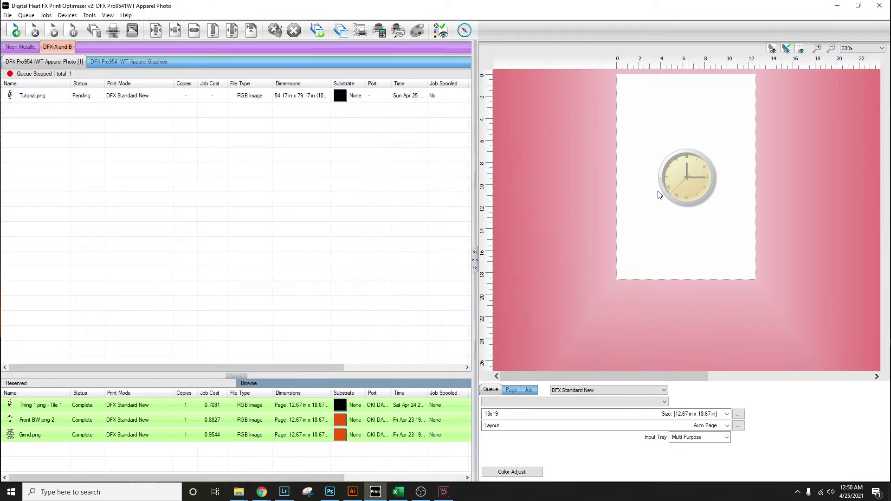
Step: Fit the Tutorial.png job to the page at 12.67 x 18.52 in and open Tiling Setup
click(663, 176)
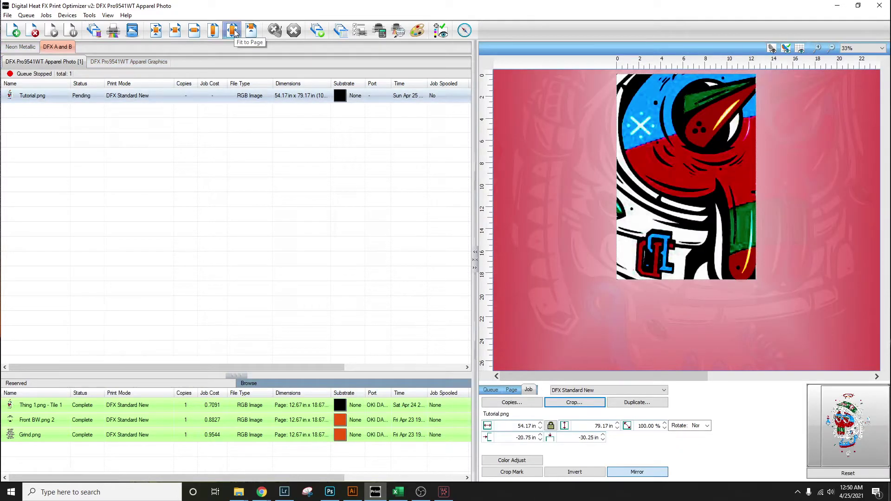
click(233, 30)
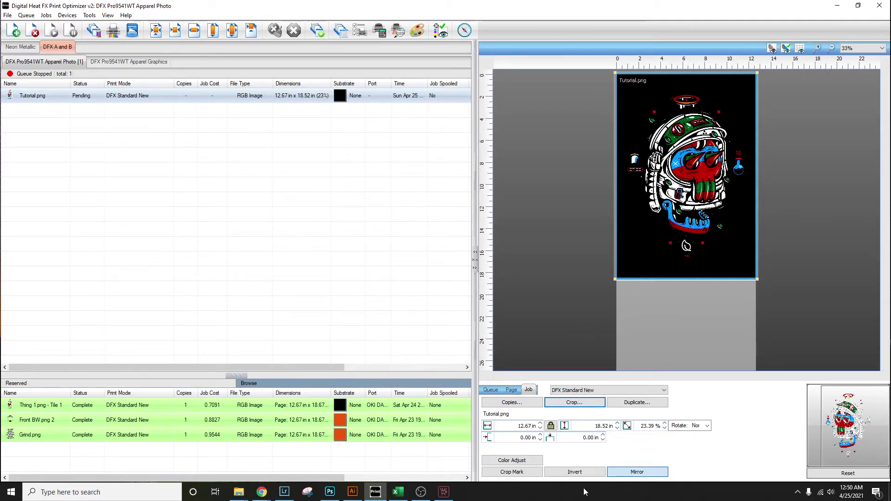
click(515, 473)
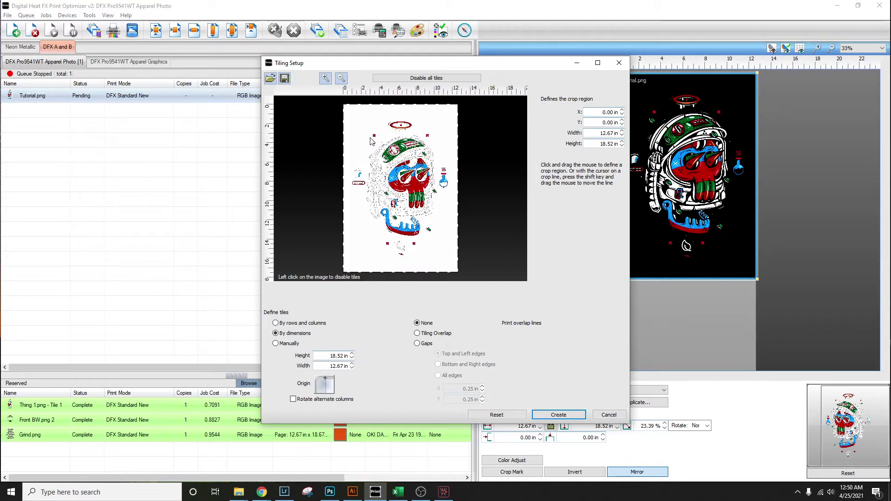
Step: Crop the design to a 10.90 x 15.38 in region and create Tile 1
drag(350, 117, 450, 258)
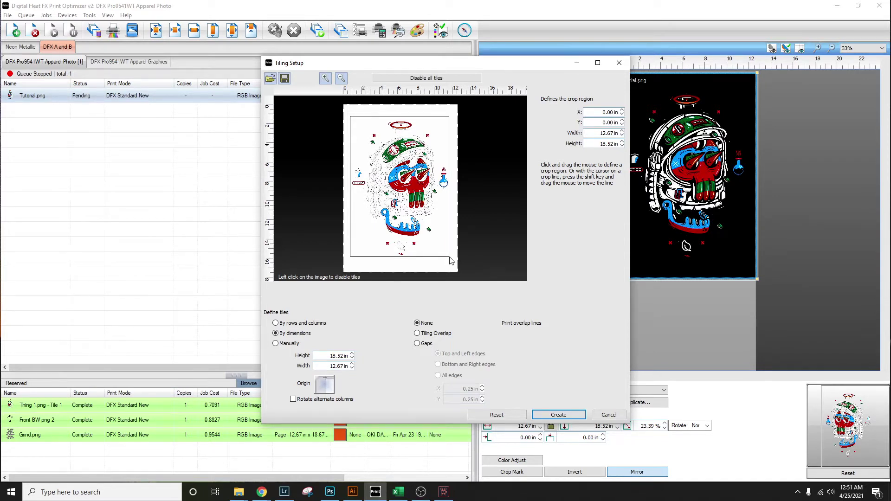
drag(450, 257, 449, 257)
drag(449, 114, 449, 115)
drag(449, 116, 450, 115)
click(557, 415)
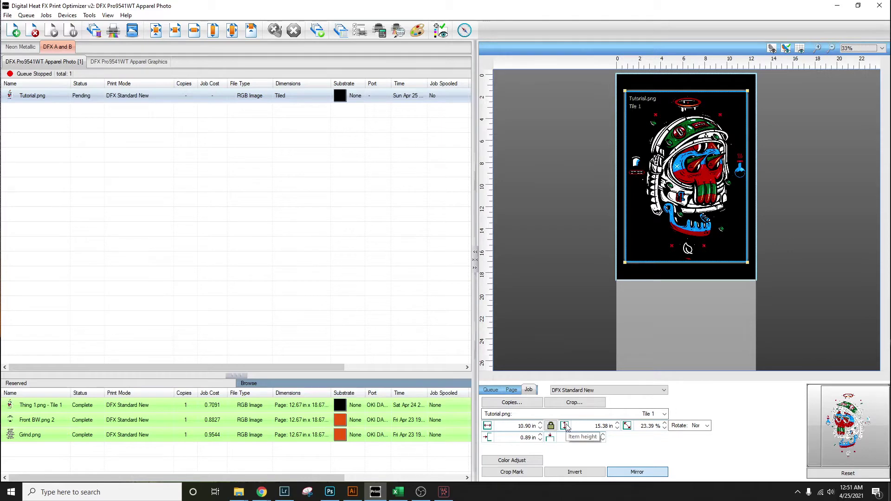
Step: Resize Tile 1 to 11.50 x 16.23 in and move it to a 0.51 x 0.64 in offset
drag(522, 426, 540, 426)
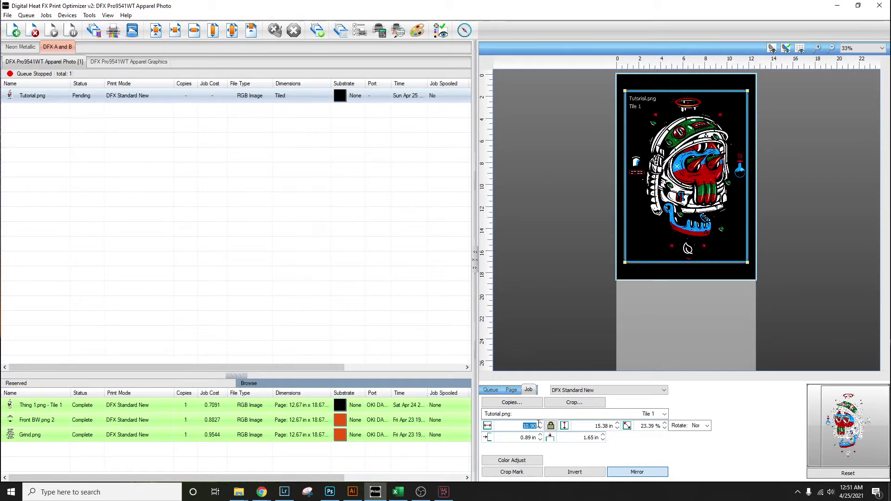
text(11.50)
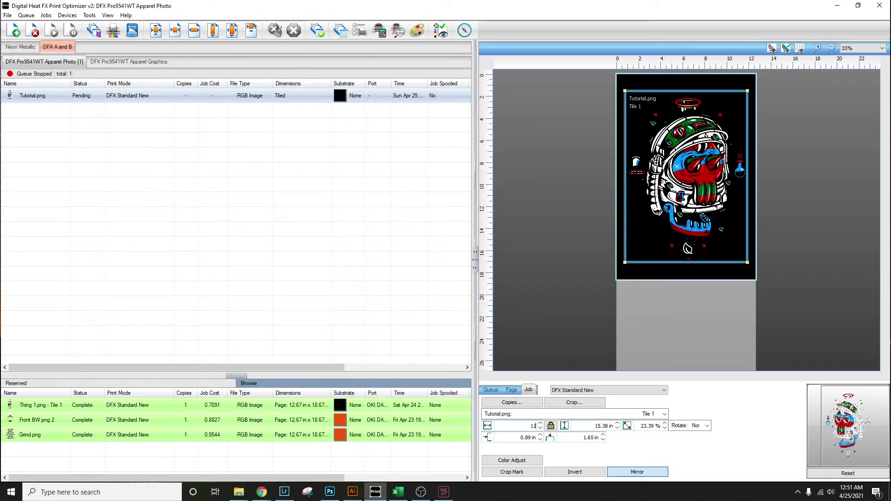
click(600, 425)
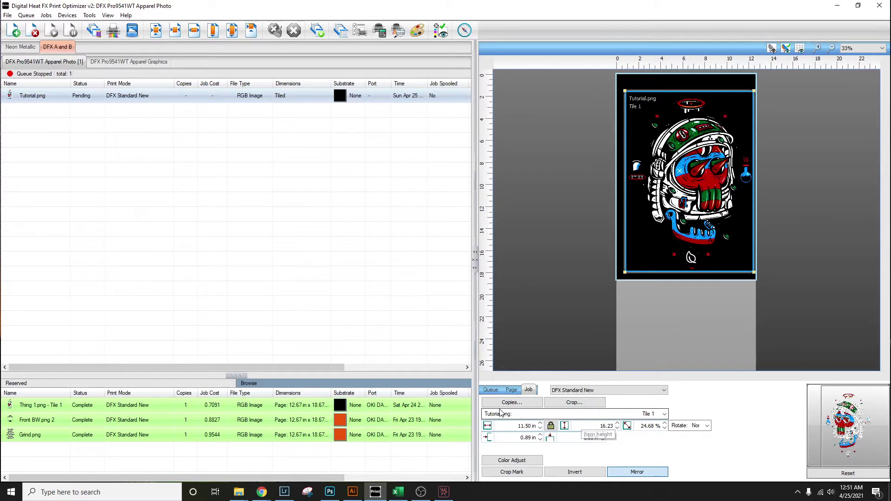
drag(706, 155, 698, 131)
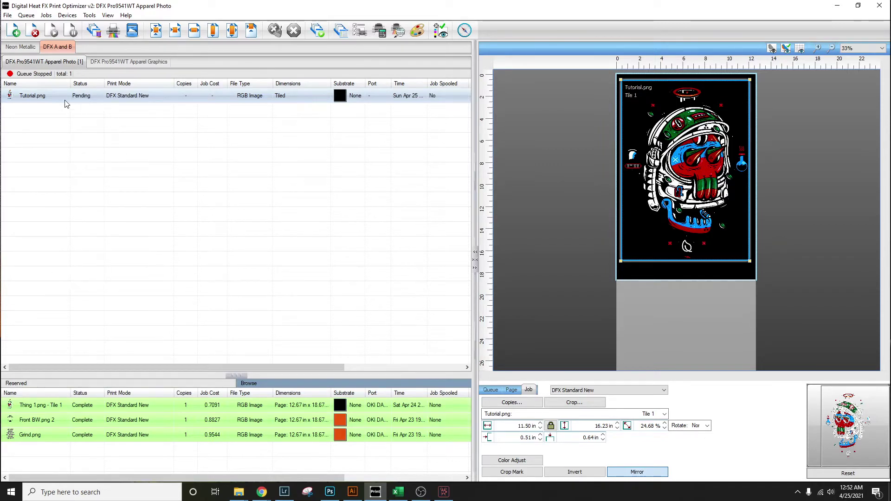
right_click(41, 97)
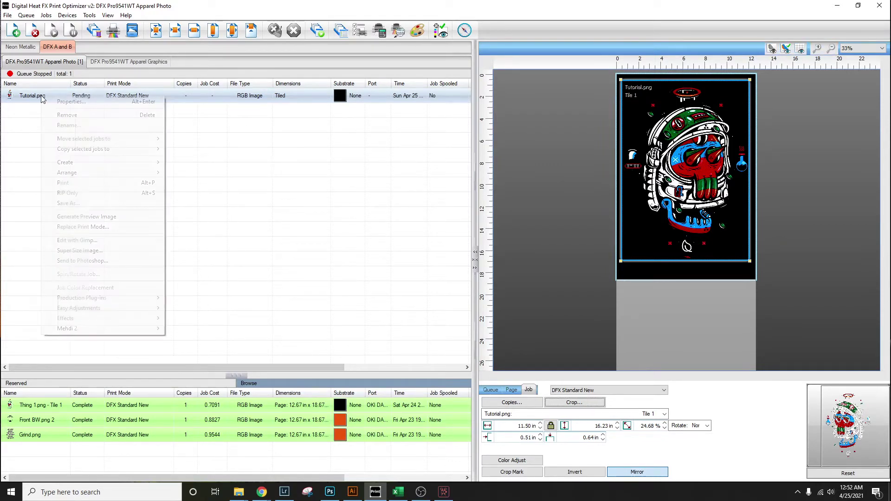
click(69, 194)
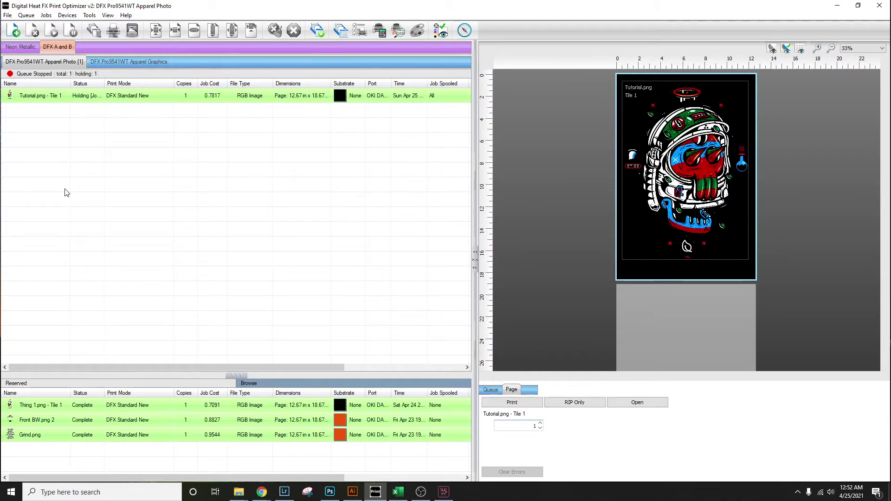
Step: Open the job's raw data, scroll through the skull-astronaut ink planes, and toggle all-black view
right_click(60, 99)
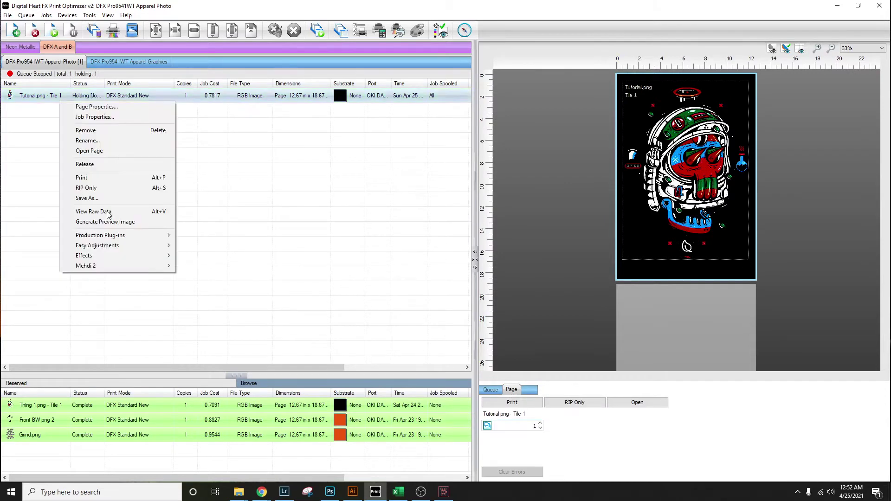
click(107, 212)
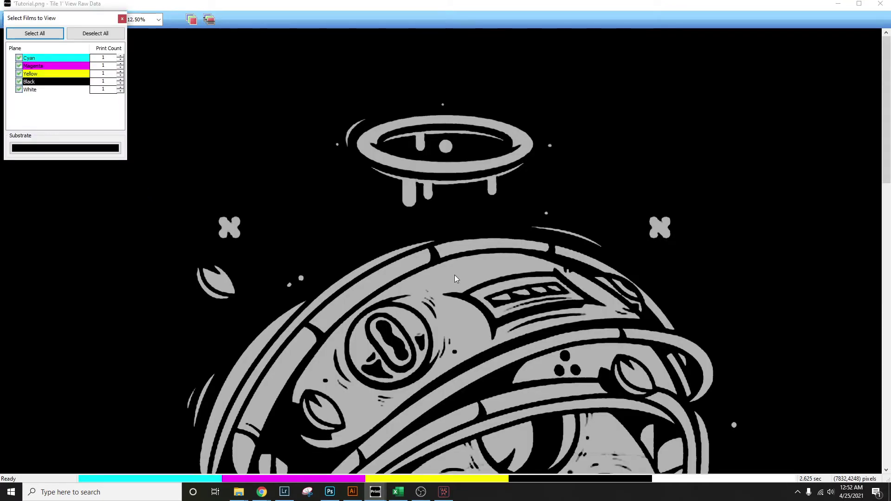
scroll(455, 276, down, 3)
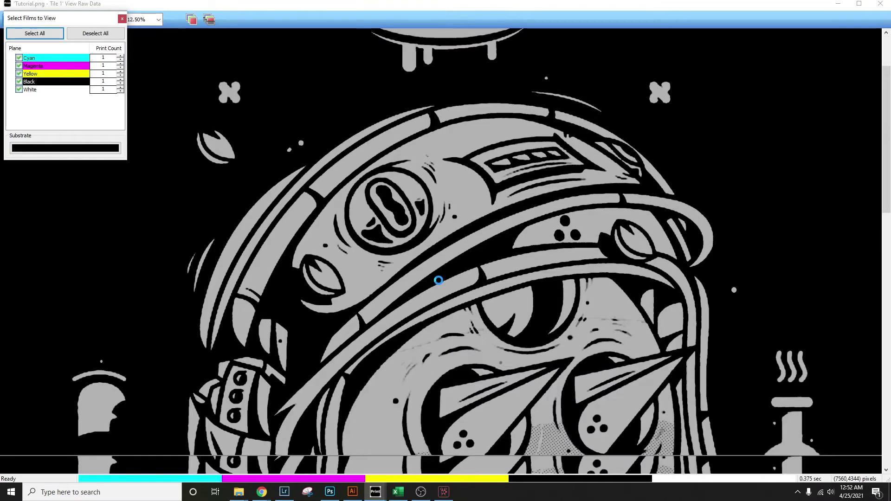
scroll(439, 281, down, 4)
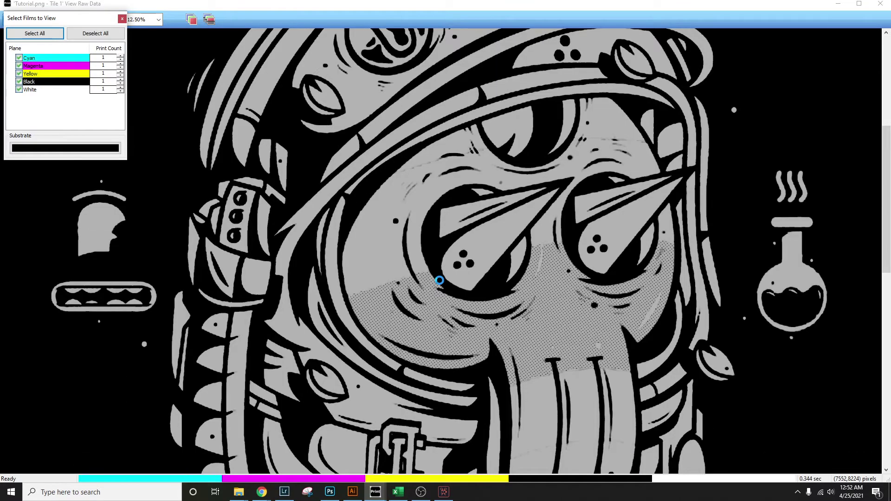
scroll(469, 299, down, 2)
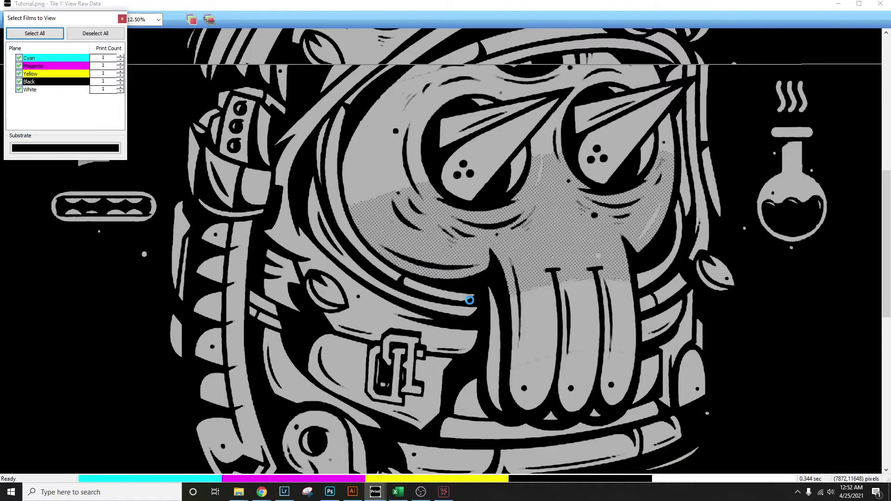
scroll(587, 313, up, 1)
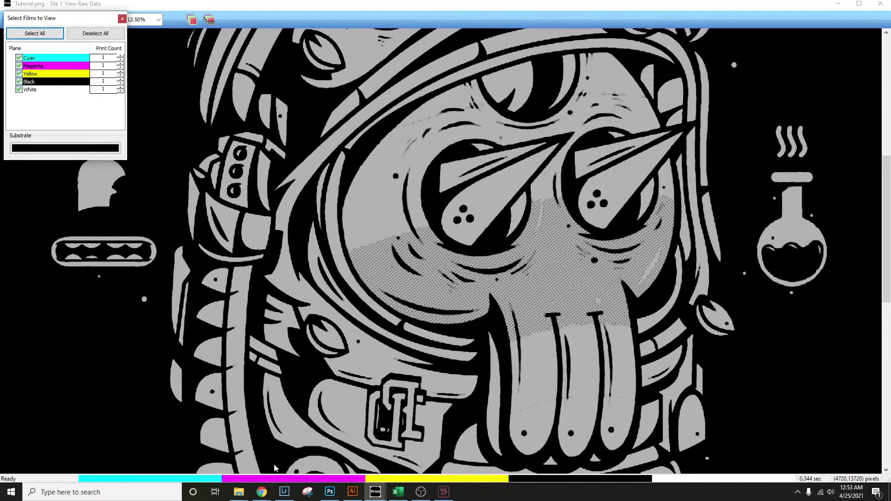
scroll(360, 387, down, 2)
scroll(360, 387, down, 6)
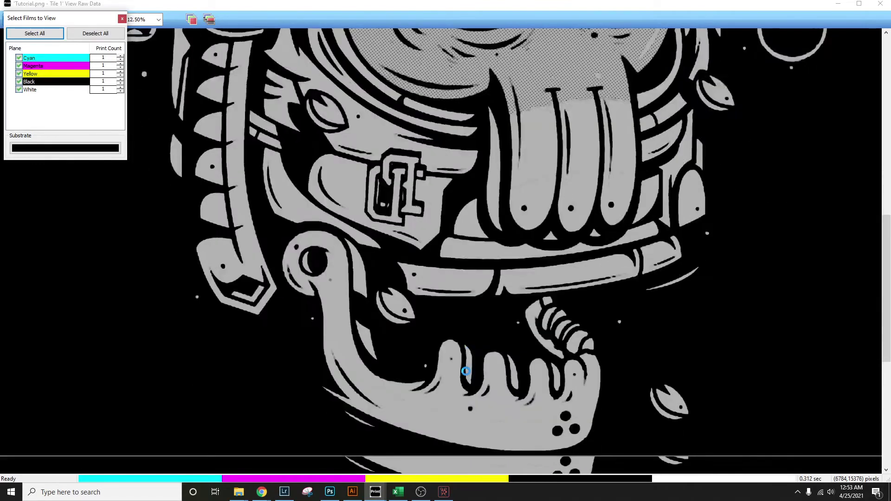
scroll(457, 365, down, 3)
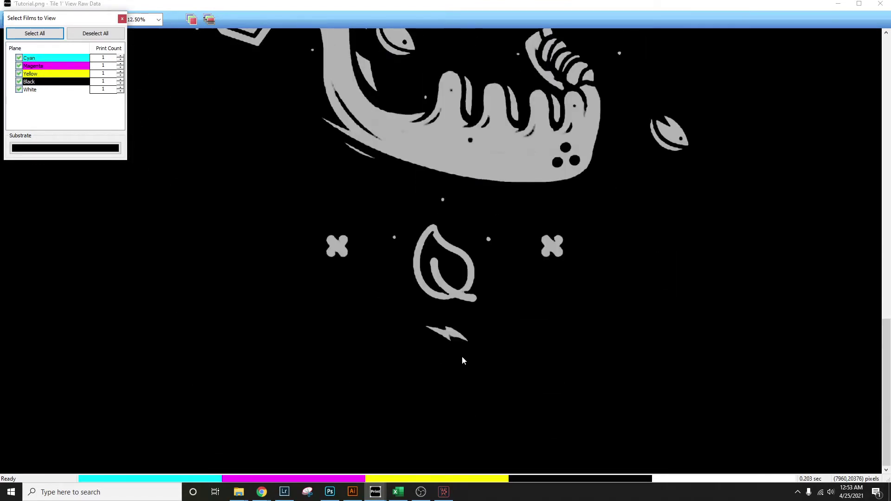
scroll(421, 335, up, 6)
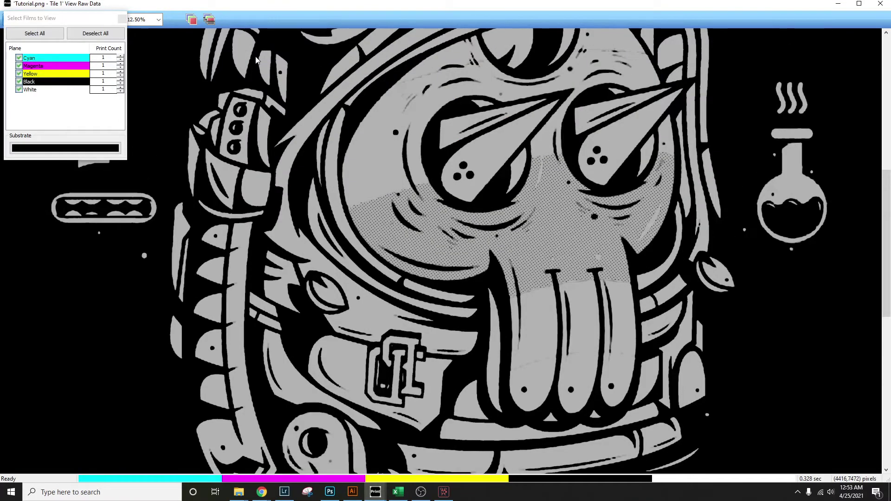
click(212, 21)
Step: Show all inks as black and set the raw-data substrate colour to bright green
click(210, 19)
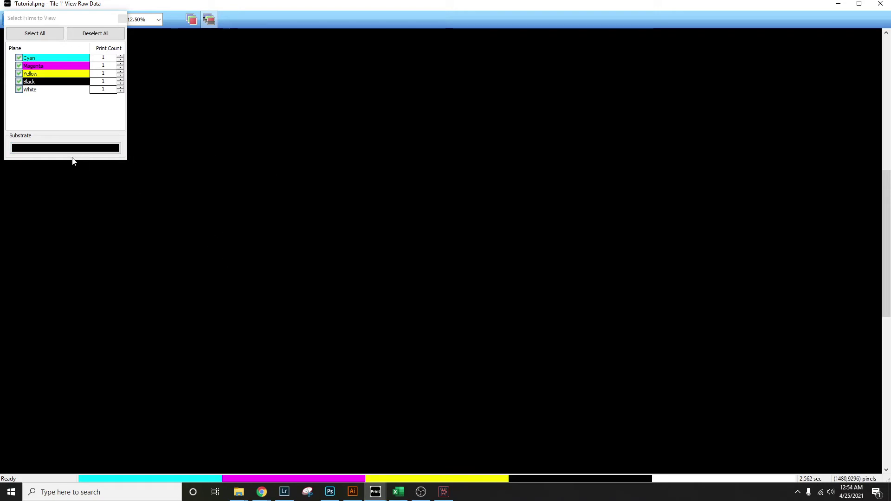
click(65, 149)
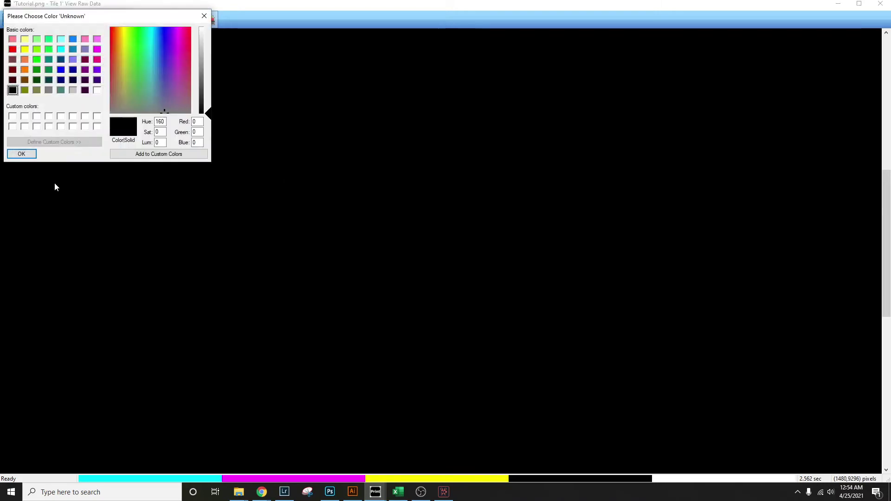
click(37, 59)
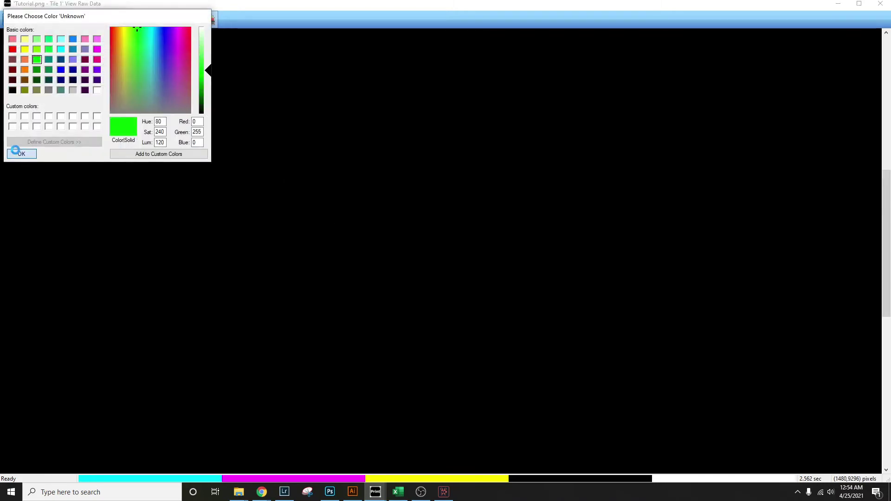
click(16, 150)
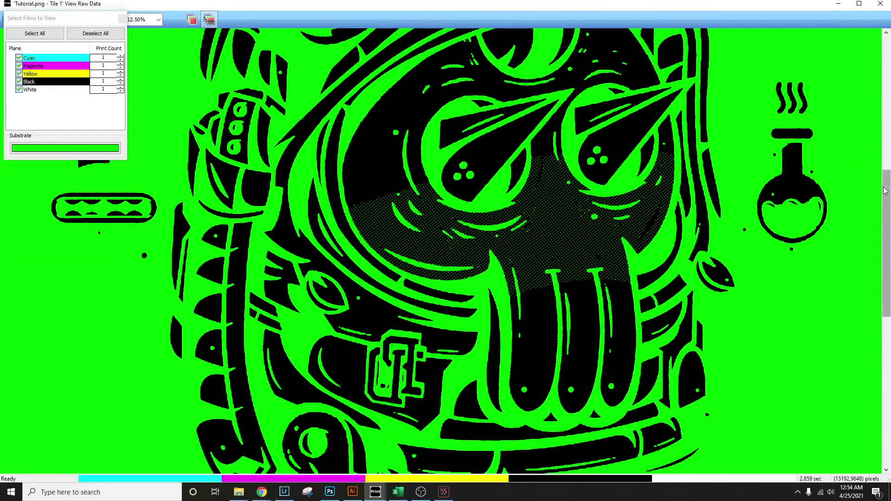
drag(886, 190, 890, 66)
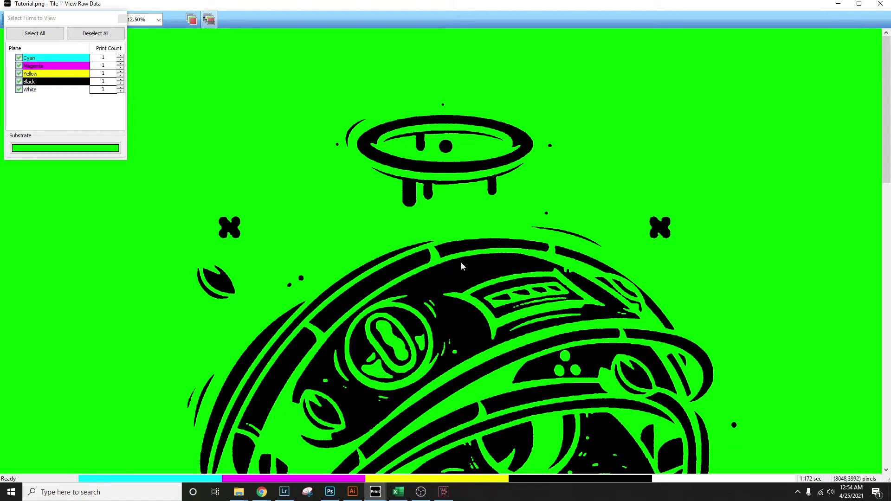
Step: Scroll through the black-on-green preview of the full design, then close the raw-data window
scroll(845, 383, down, 5)
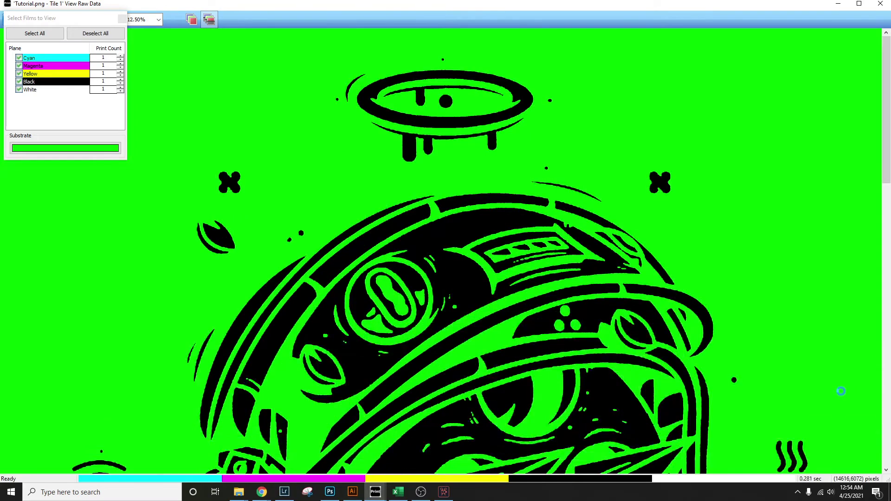
scroll(812, 404, down, 4)
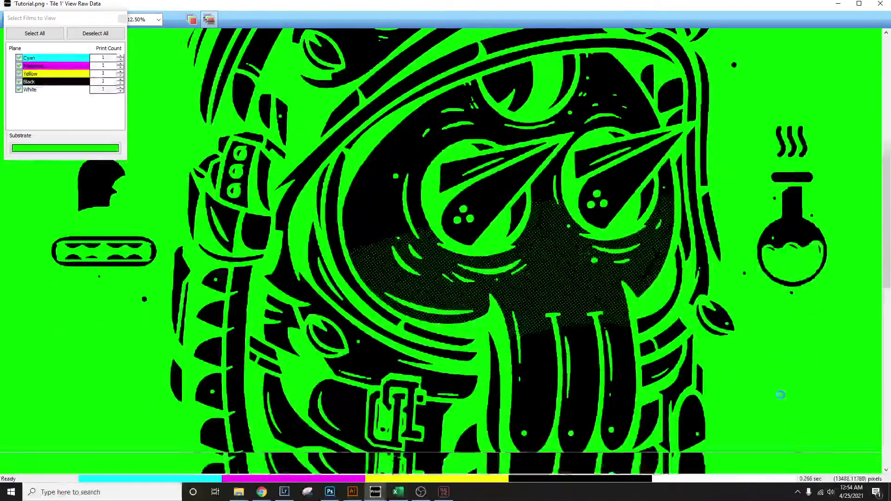
scroll(781, 394, down, 4)
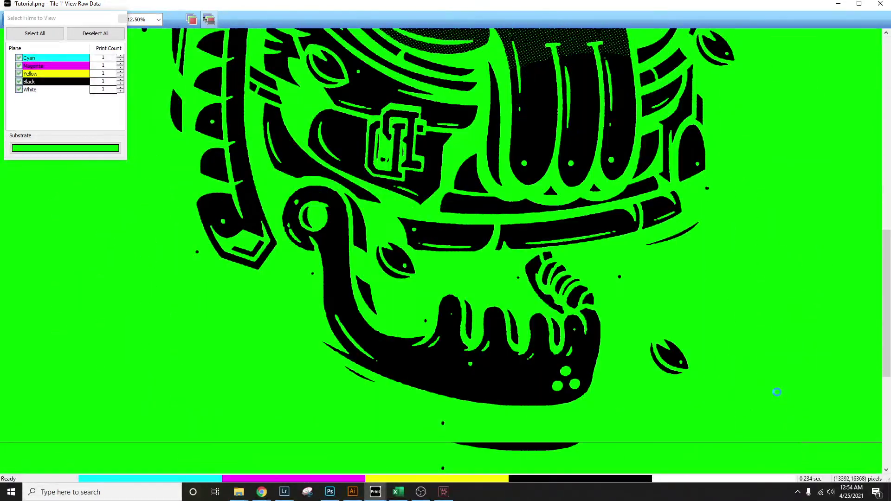
scroll(777, 385, down, 5)
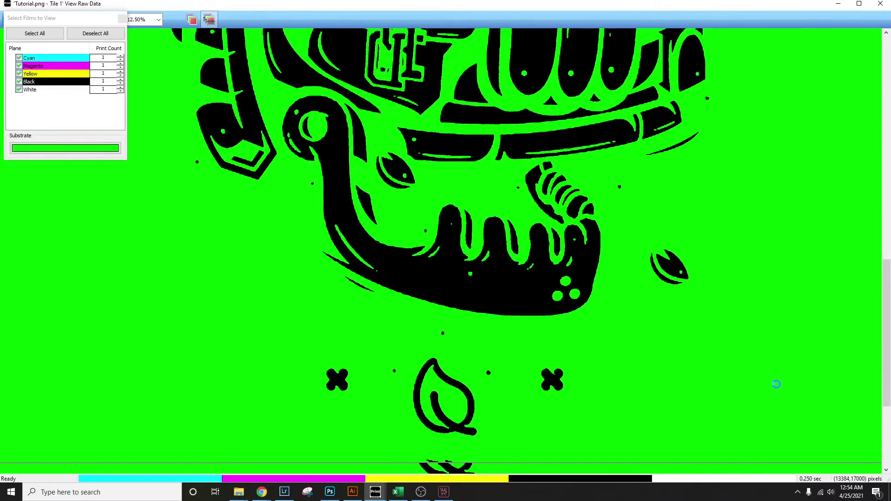
scroll(776, 384, up, 3)
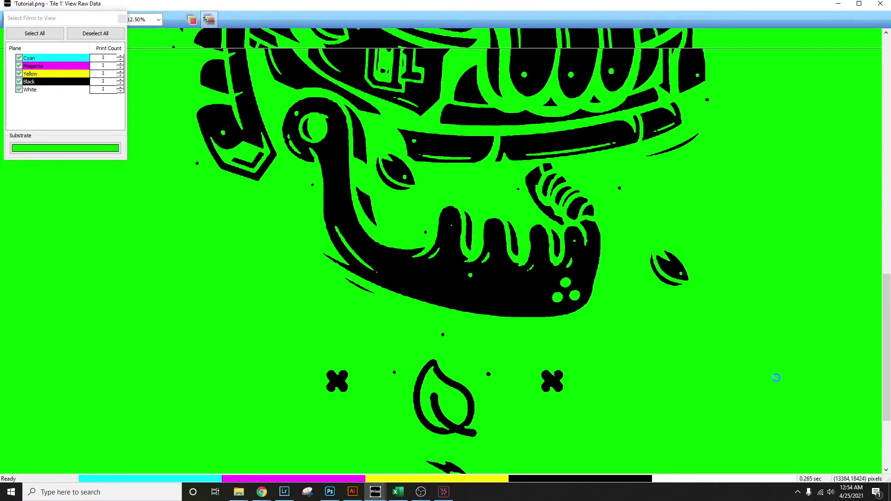
scroll(777, 378, up, 5)
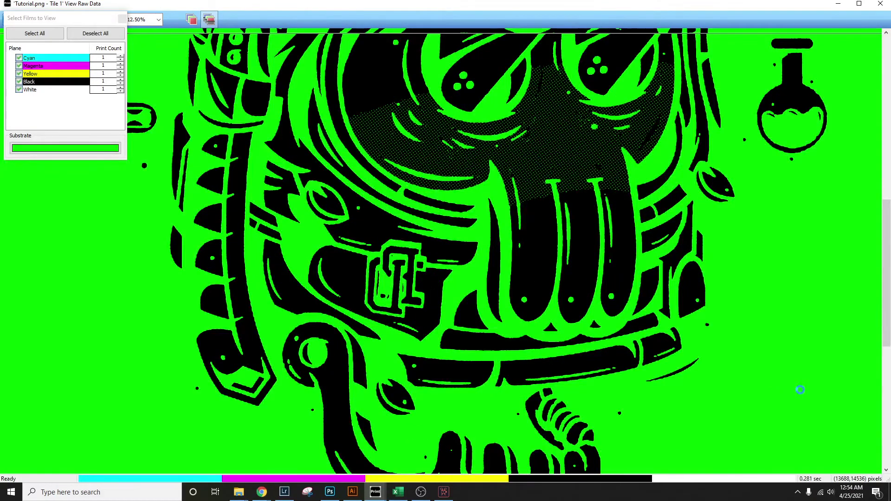
scroll(801, 390, up, 4)
scroll(408, 374, up, 6)
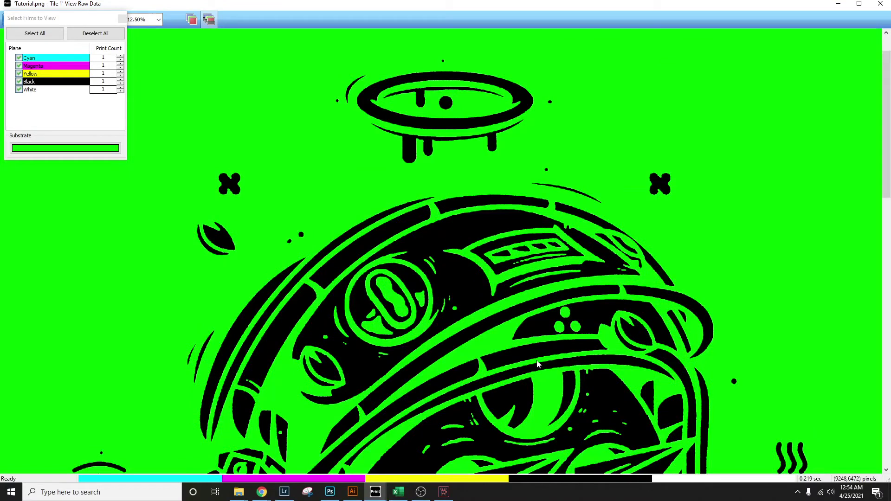
scroll(364, 370, up, 1)
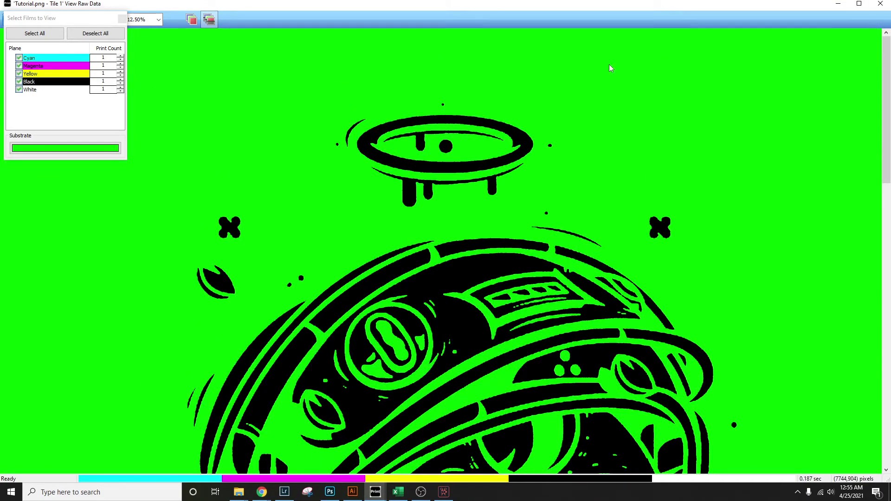
click(881, 3)
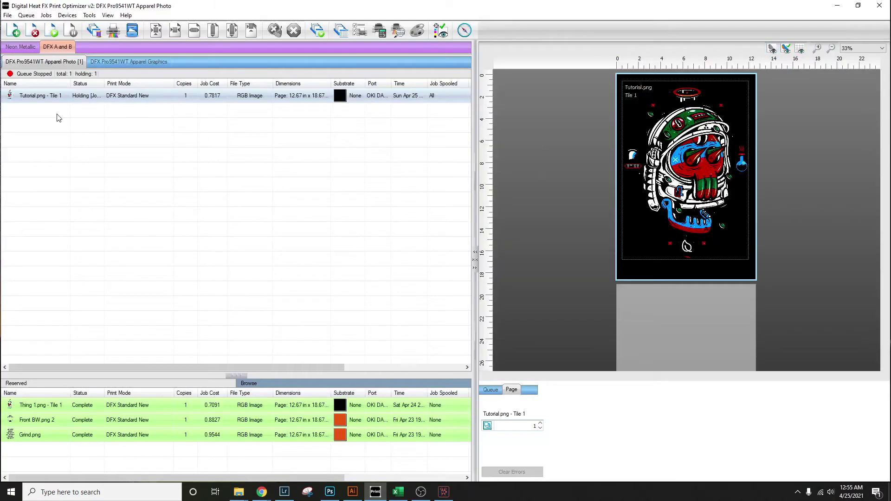
Step: Send the Tutorial.png job (Tile 1, 1 copy) to the printer from the queue
right_click(42, 95)
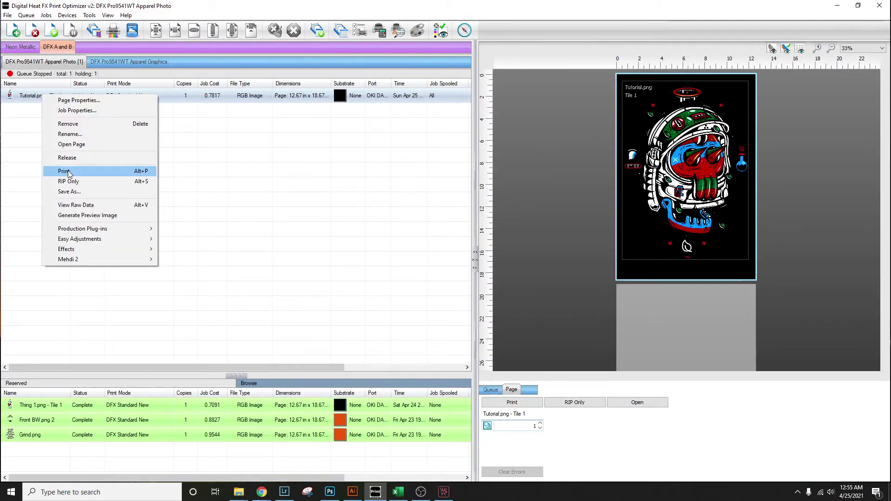
click(68, 171)
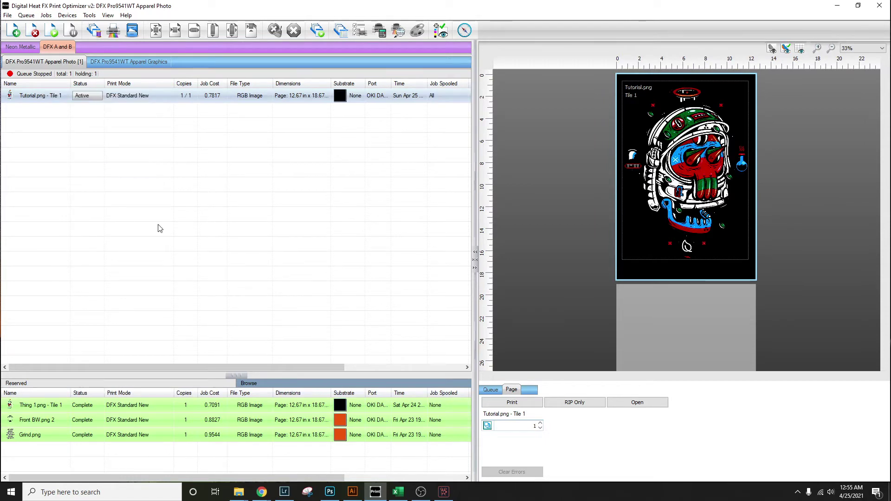